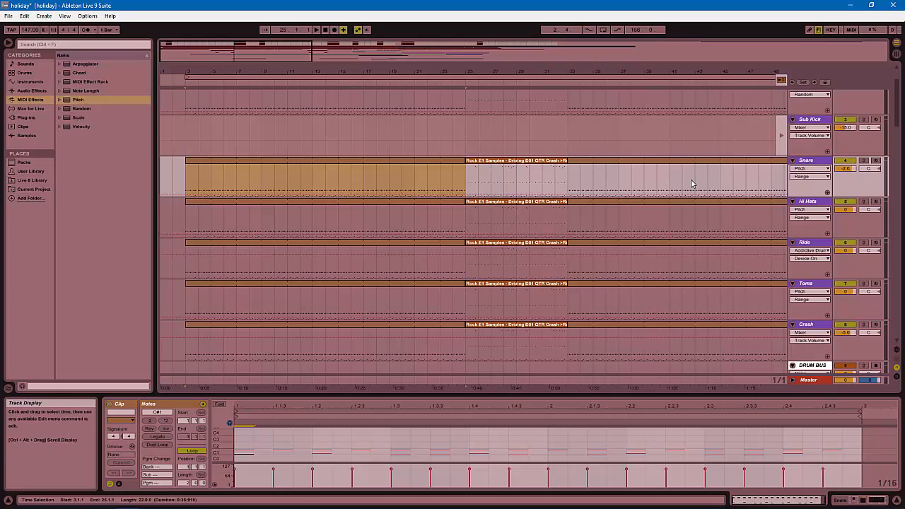
# Step: Review the device chains of the Snare, Hi Hats, Ride, Toms and Crash tracks, ending on the Snare
pyautogui.click(814, 162)
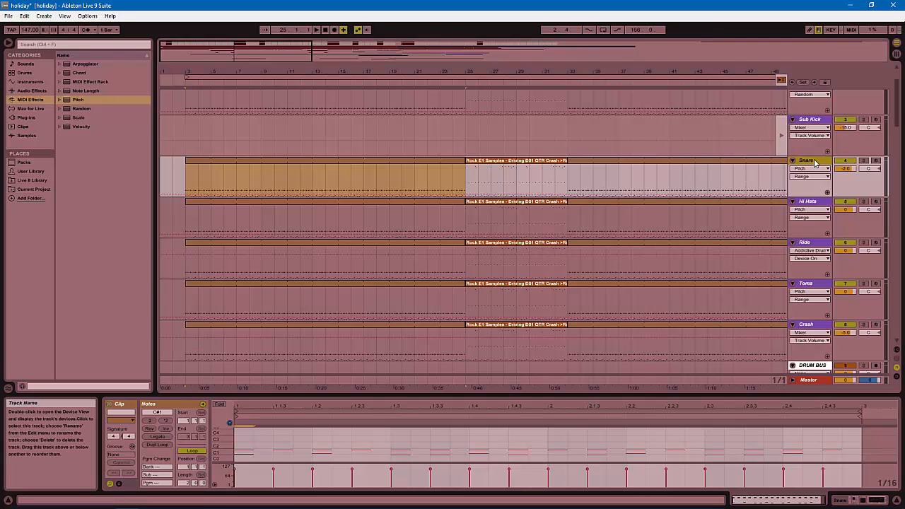
pyautogui.doubleClick(814, 162)
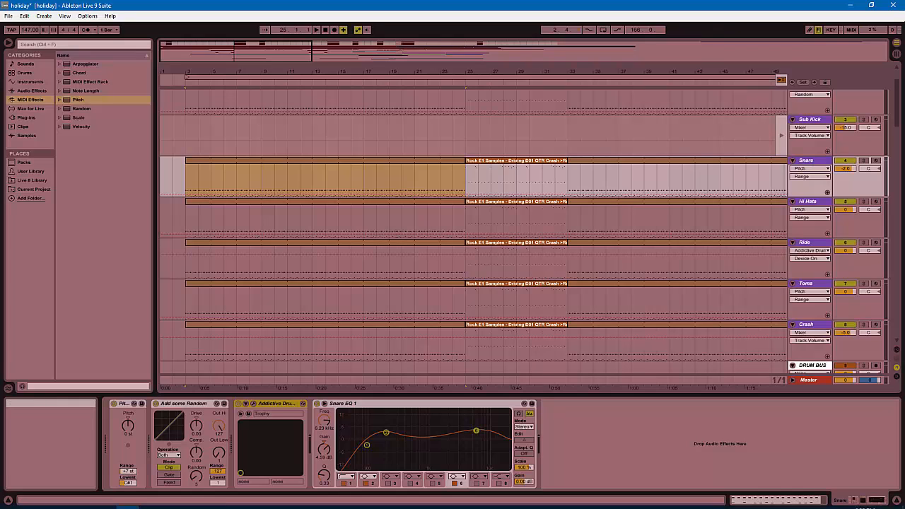
pyautogui.click(268, 408)
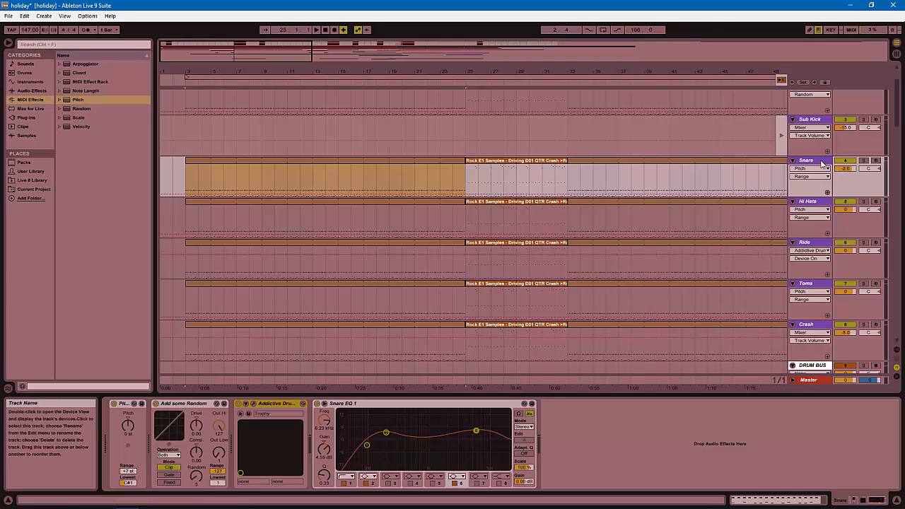
pyautogui.click(813, 203)
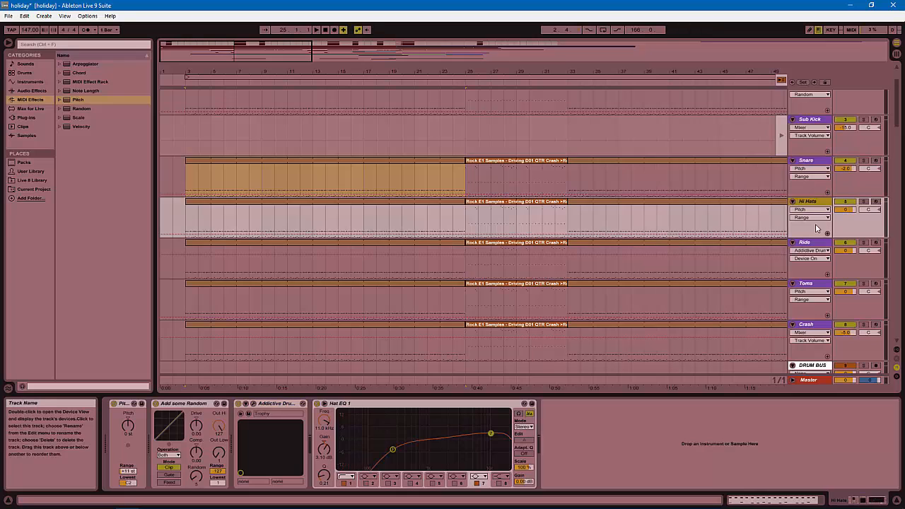
pyautogui.click(815, 246)
pyautogui.click(815, 285)
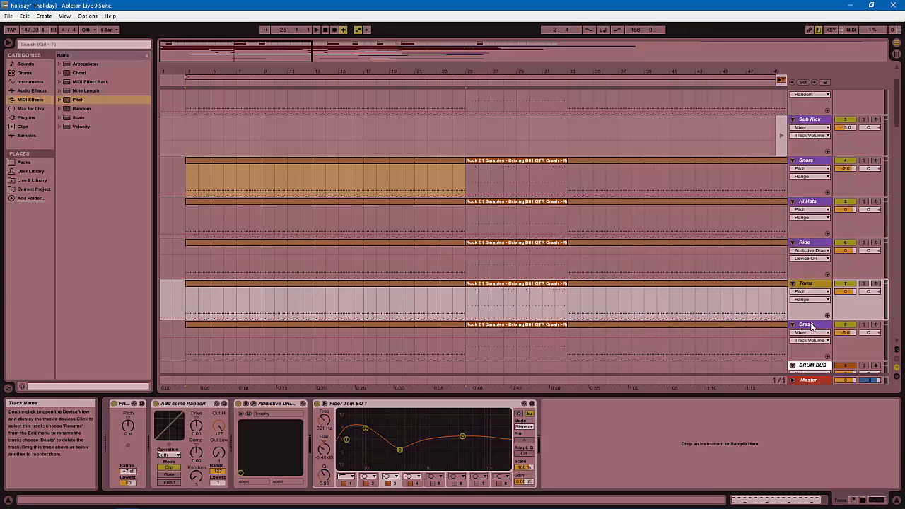
pyautogui.click(813, 326)
pyautogui.click(810, 161)
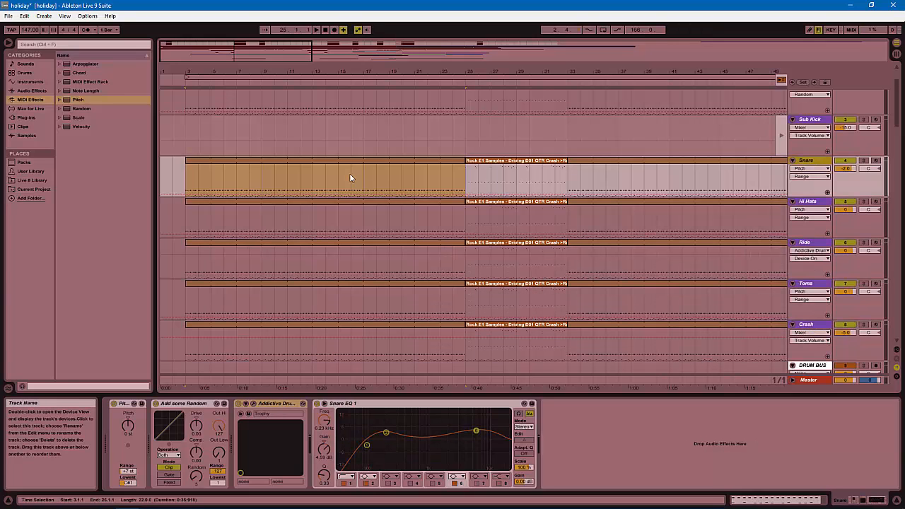
# Step: Check the first clips on the Hi Hats and Ride tracks and open the first Snare clip's MIDI notes
pyautogui.click(327, 201)
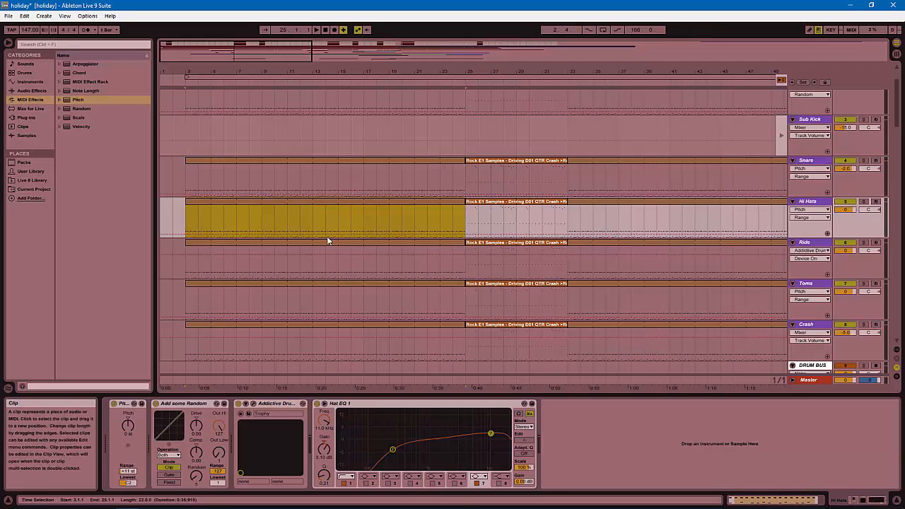
pyautogui.click(327, 242)
pyautogui.click(324, 162)
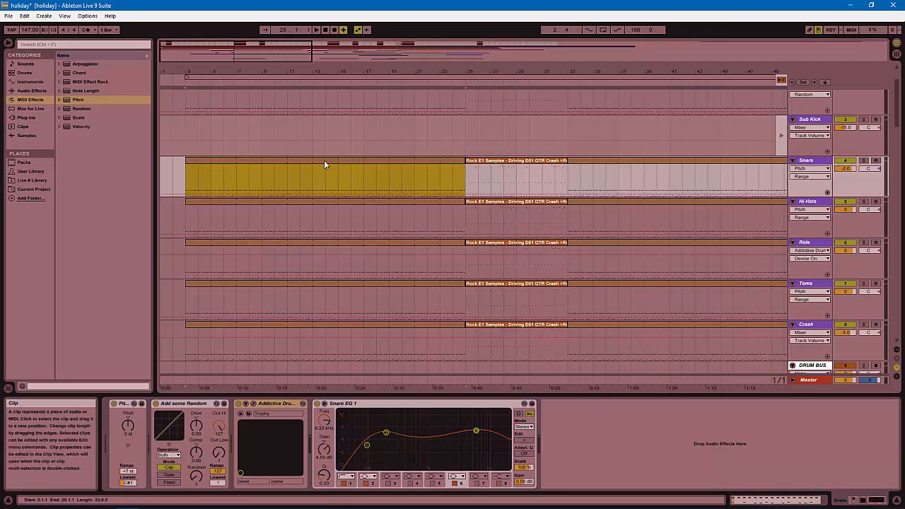
pyautogui.doubleClick(324, 164)
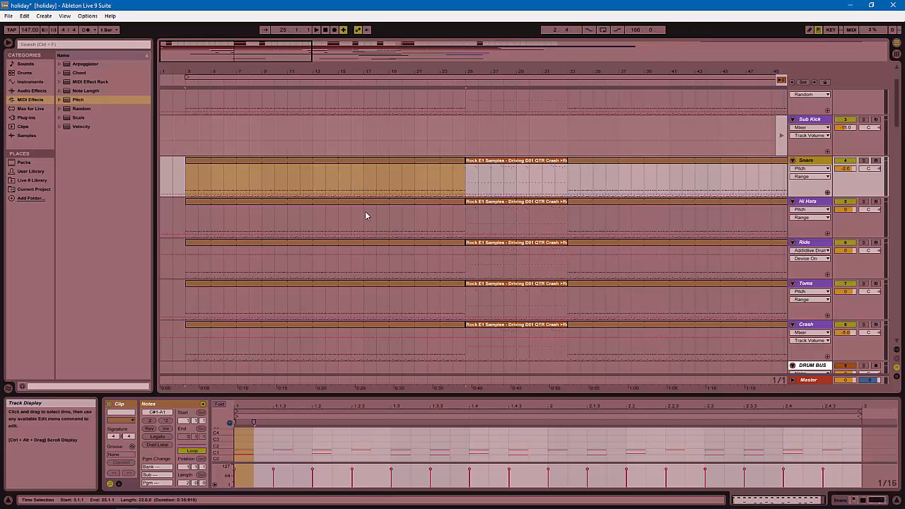
# Step: Select the first C1 note in the Snare clip and raise it one semitone to C#1
pyautogui.click(363, 173)
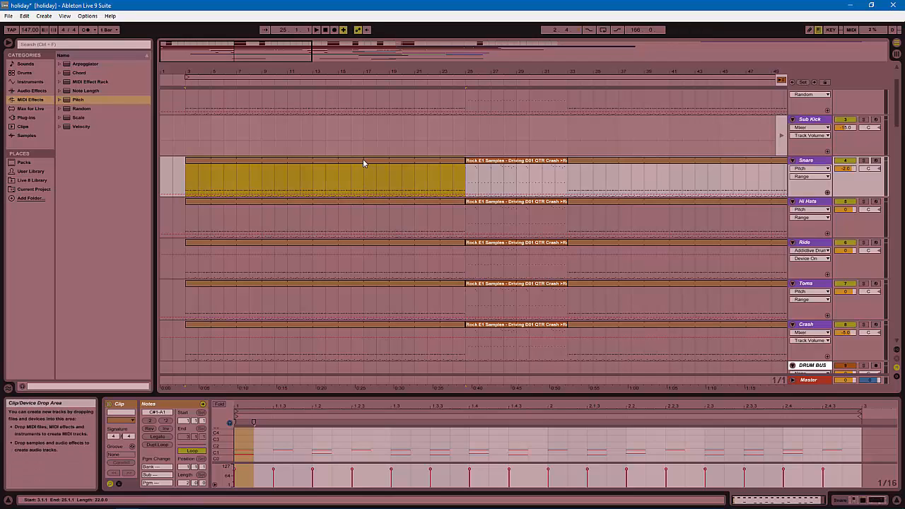
pyautogui.click(239, 452)
pyautogui.click(239, 461)
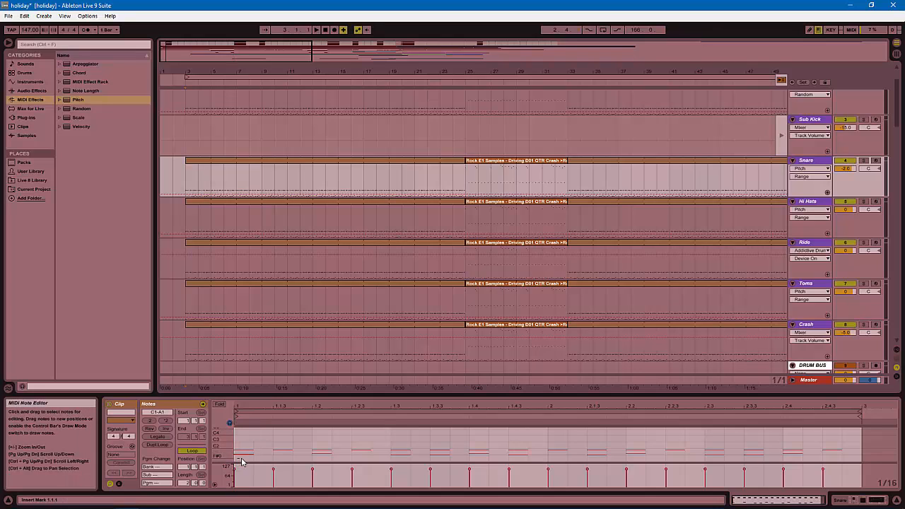
pyautogui.moveTo(241, 461); pyautogui.dragTo(714, 456)
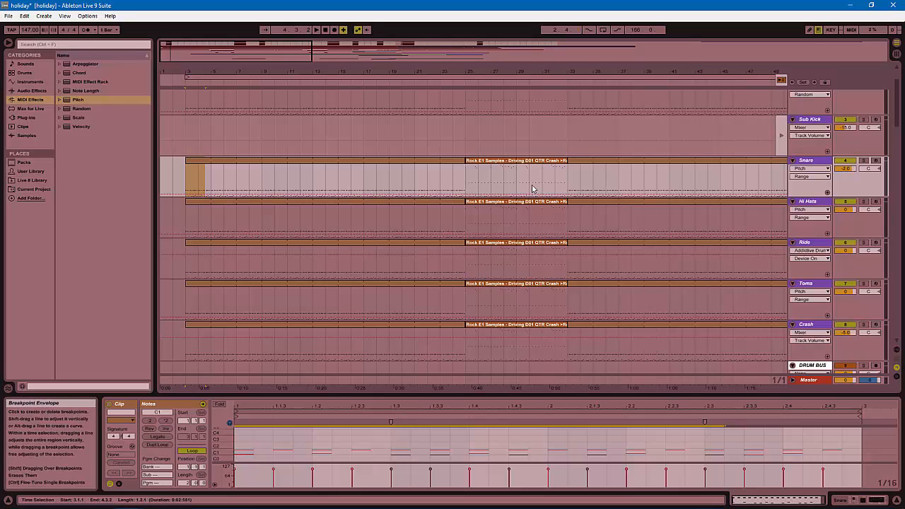
pyautogui.click(244, 458)
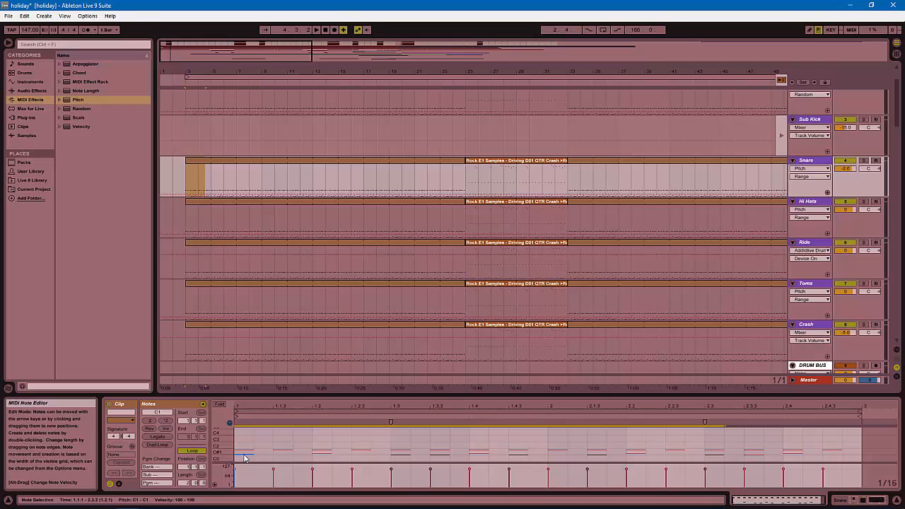
pyautogui.click(246, 458)
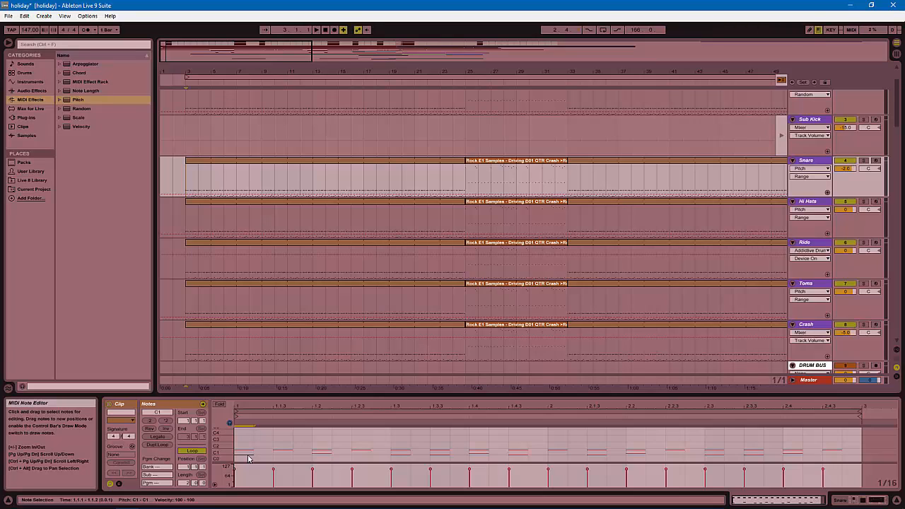
pyautogui.press('Up')
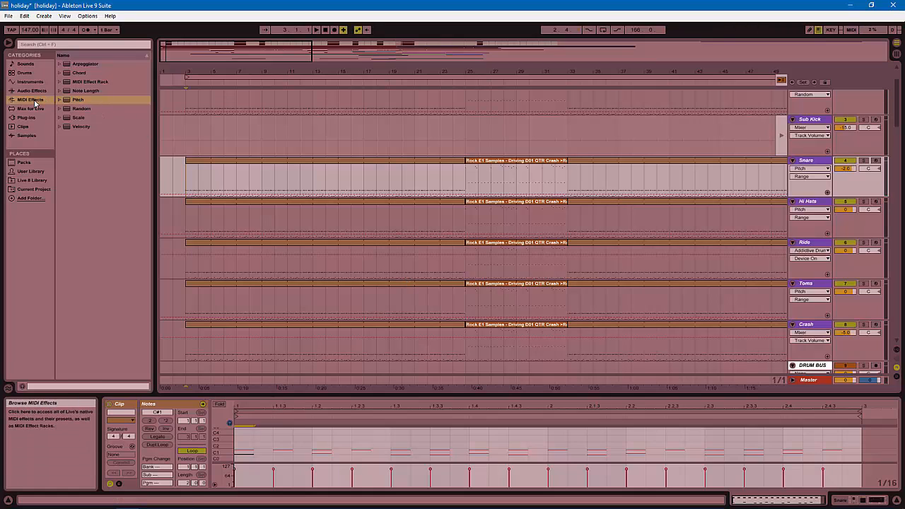
# Step: Add a second Pitch MIDI effect to the Snare track's device chain and delete it again
pyautogui.click(80, 101)
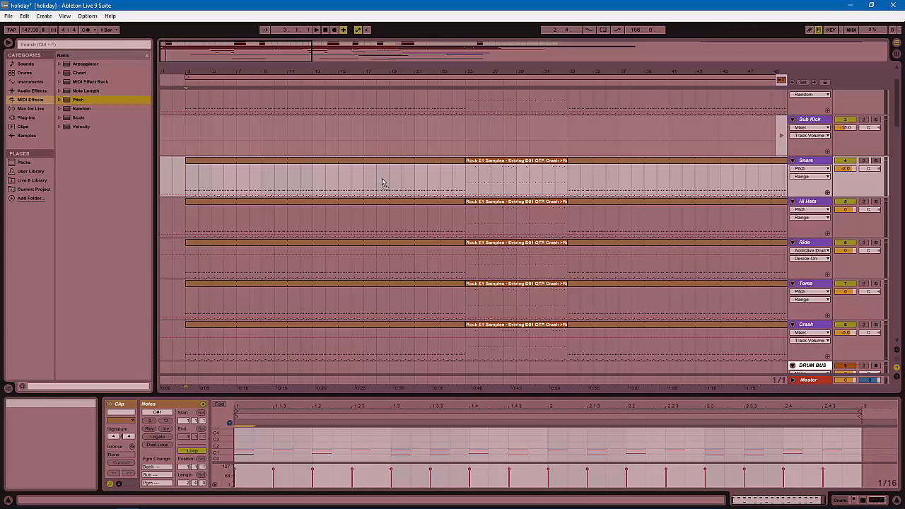
pyautogui.hotkey('shift', 'Tab')
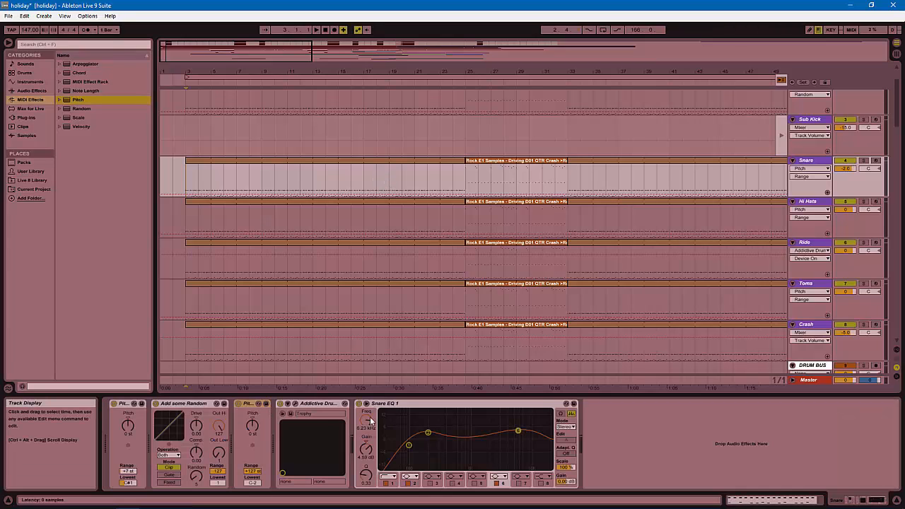
pyautogui.click(247, 405)
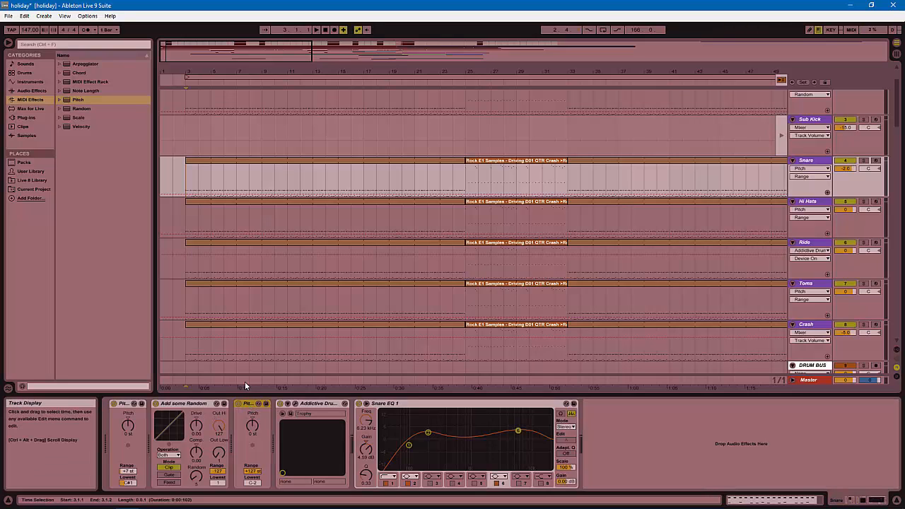
pyautogui.press('Delete')
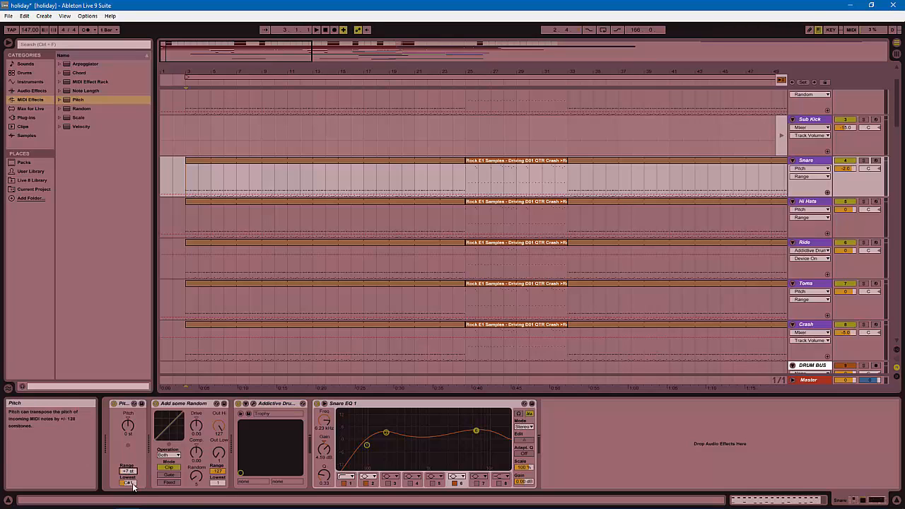
# Step: Solo the Snare track and play the arrangement
pyautogui.click(864, 162)
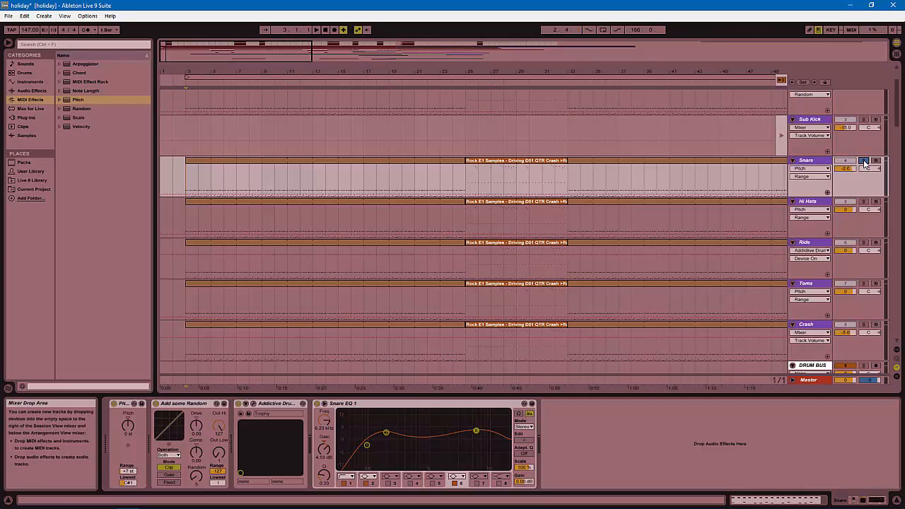
pyautogui.press('space')
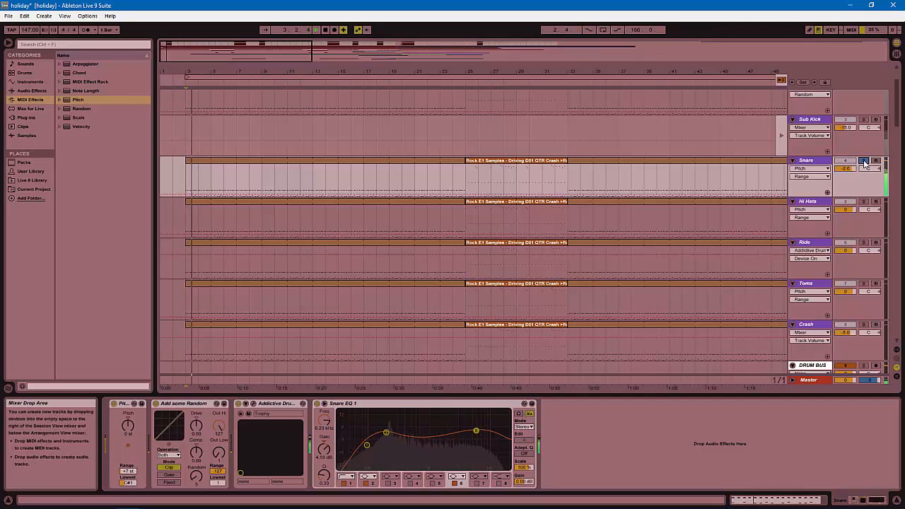
# Step: Open the first Snare clip's notes and lower its first C#1 note to C1
pyautogui.click(425, 165)
pyautogui.doubleClick(425, 165)
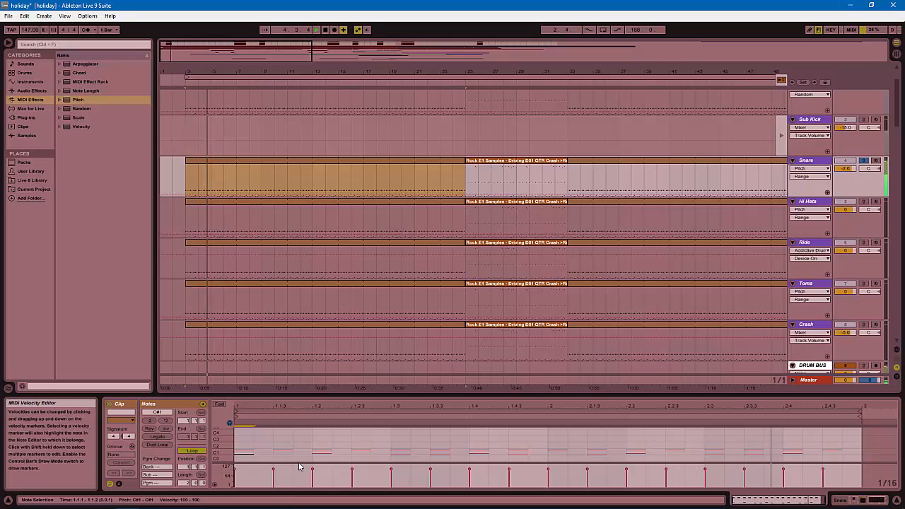
pyautogui.moveTo(248, 455); pyautogui.dragTo(247, 456)
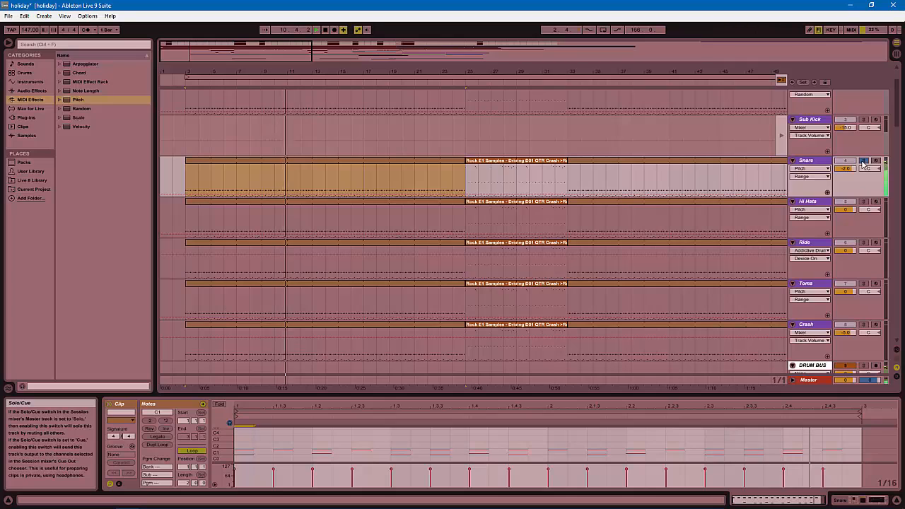
# Step: Solo the Kick track instead of the Snare track
pyautogui.scroll(2, 864, 163)
pyautogui.click(863, 125)
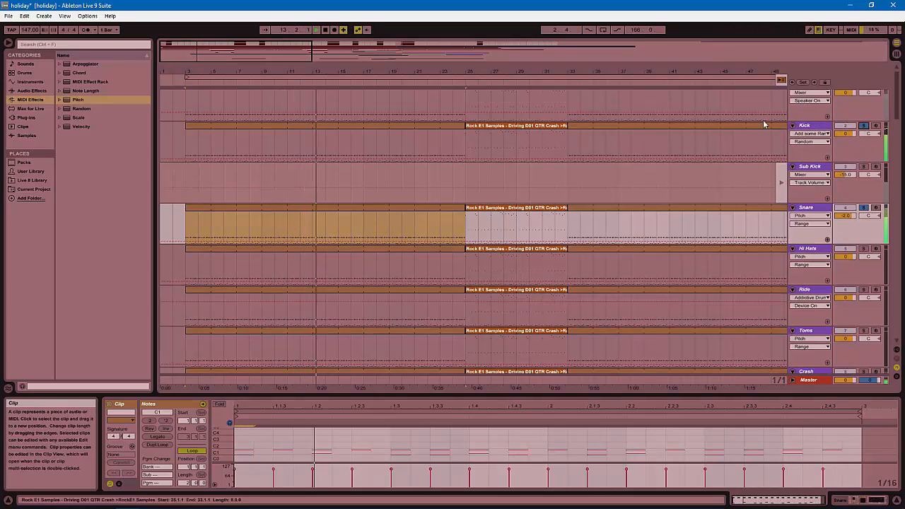
pyautogui.click(862, 126)
pyautogui.click(863, 126)
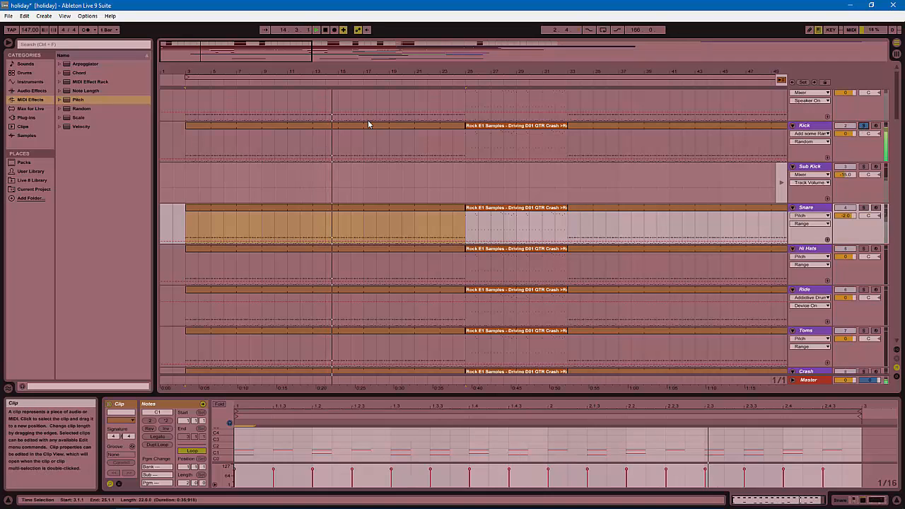
# Step: Examine the Kick track's first clip notes and the note range of its Pitch effect
pyautogui.click(420, 126)
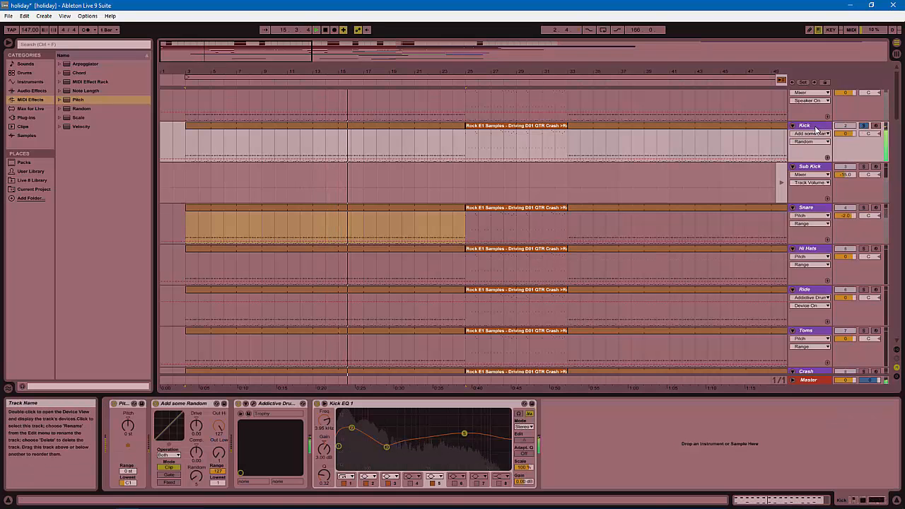
pyautogui.click(419, 126)
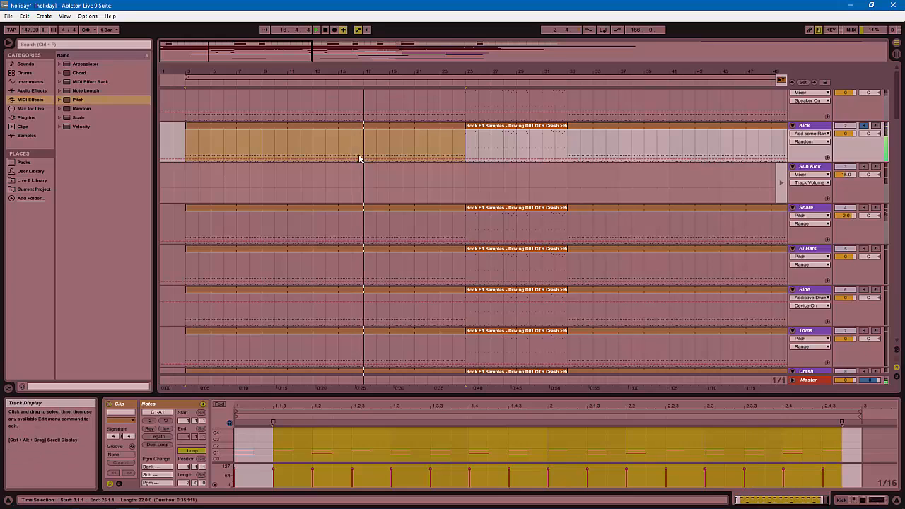
pyautogui.click(380, 444)
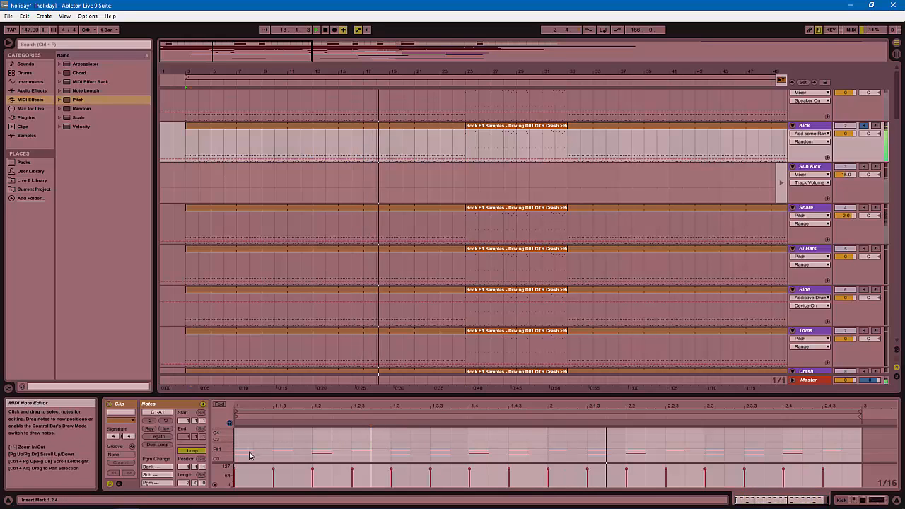
pyautogui.doubleClick(814, 126)
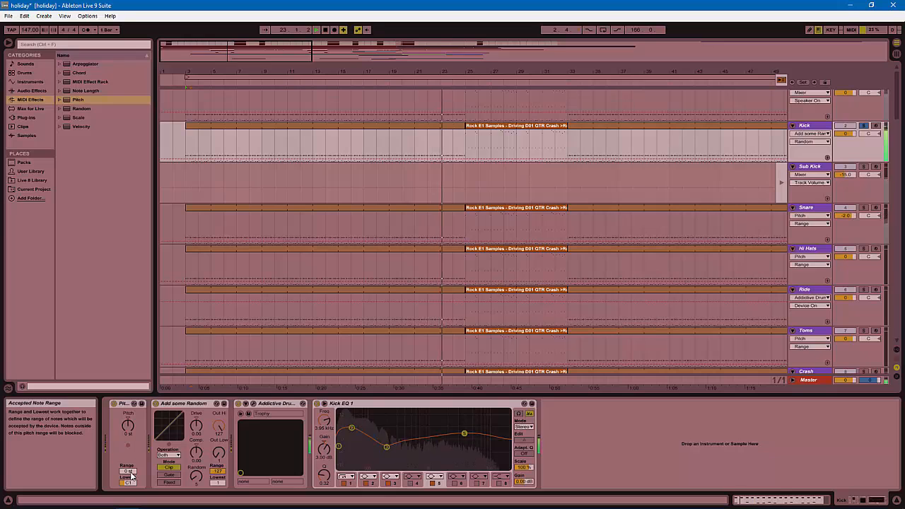
pyautogui.click(435, 131)
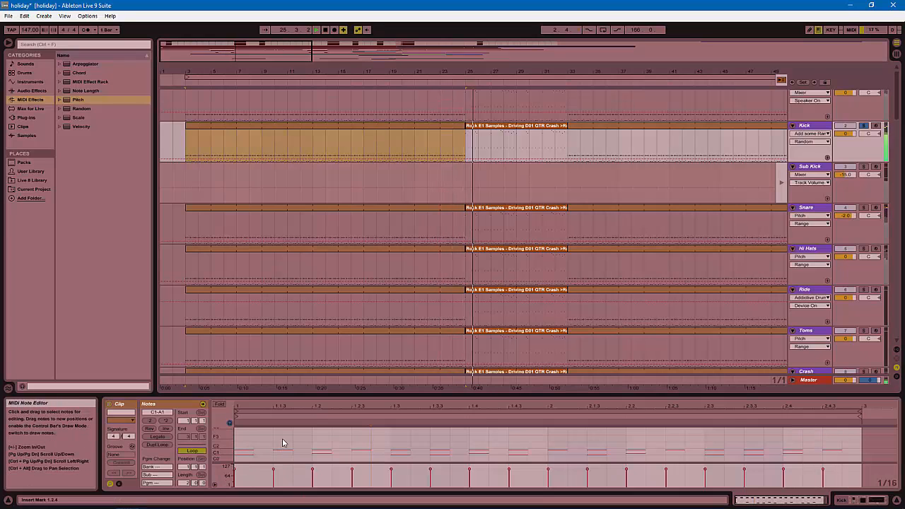
# Step: Open the Kick track's Rock E1 Samples clip at bar 25 and view the drum tracks across the whole arrangement
pyautogui.click(559, 138)
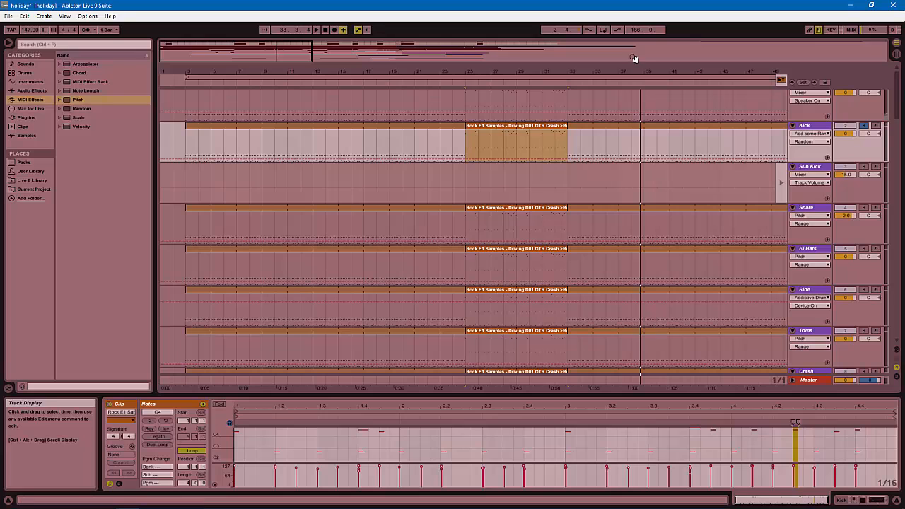
pyautogui.moveTo(632, 70); pyautogui.dragTo(632, 28)
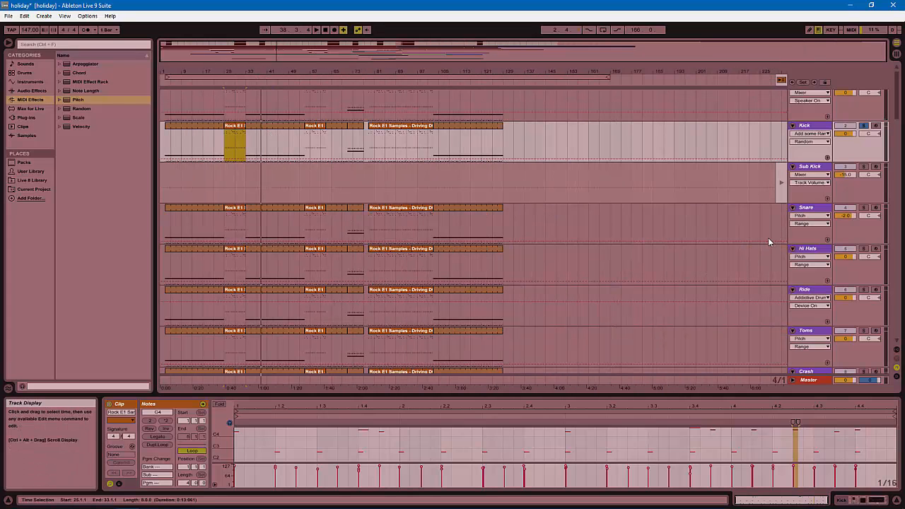
pyautogui.scroll(-2, 764, 238)
pyautogui.scroll(1, 751, 254)
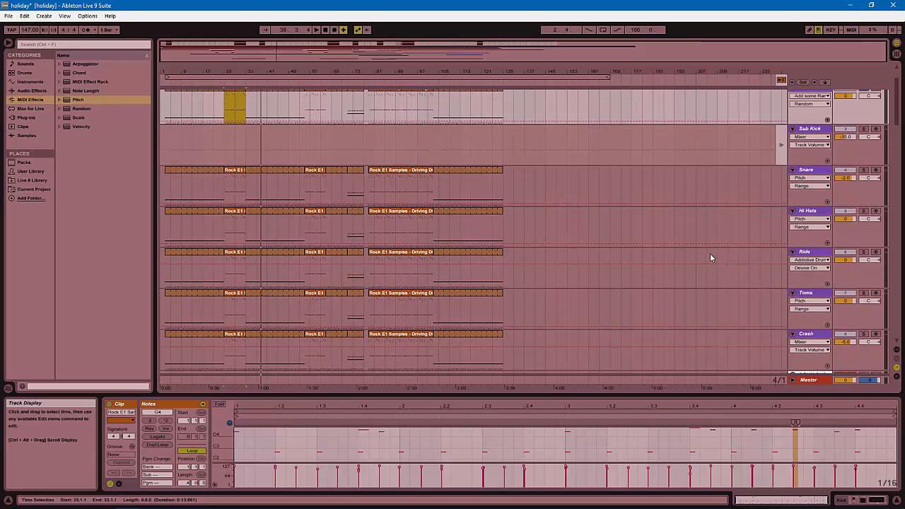
pyautogui.scroll(2, 635, 264)
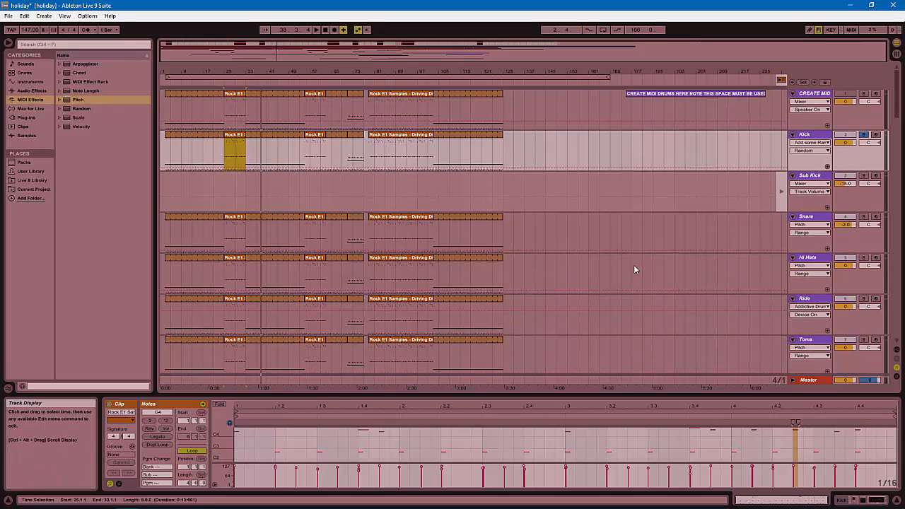
pyautogui.scroll(-2, 634, 287)
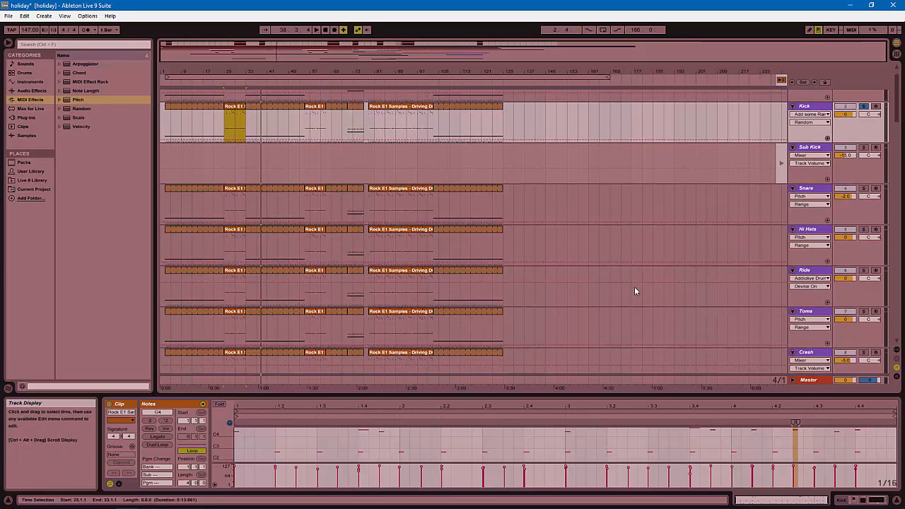